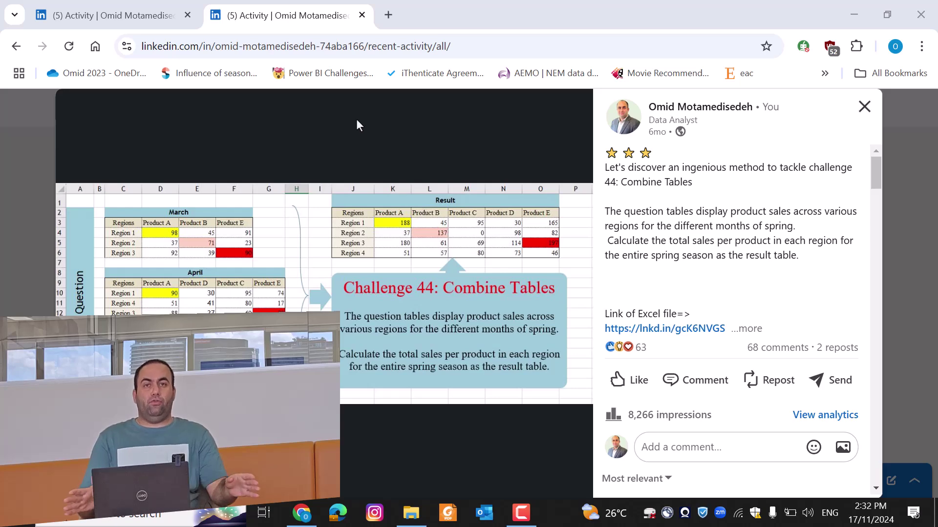
Scroll through the commenters' alternative solutions to Challenge 44 on the LinkedIn post.
scroll(728, 317, "down", 5)
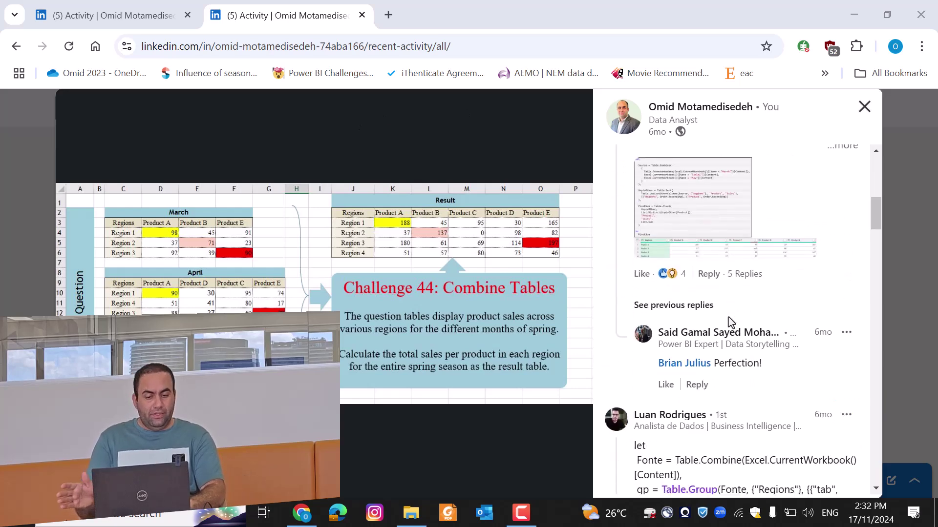
scroll(728, 318, "down", 4)
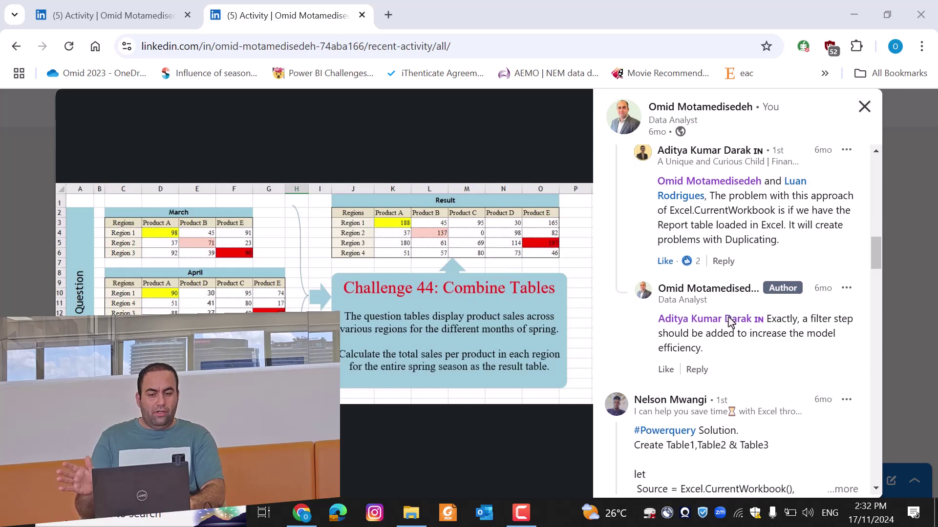
scroll(728, 322, "down", 10)
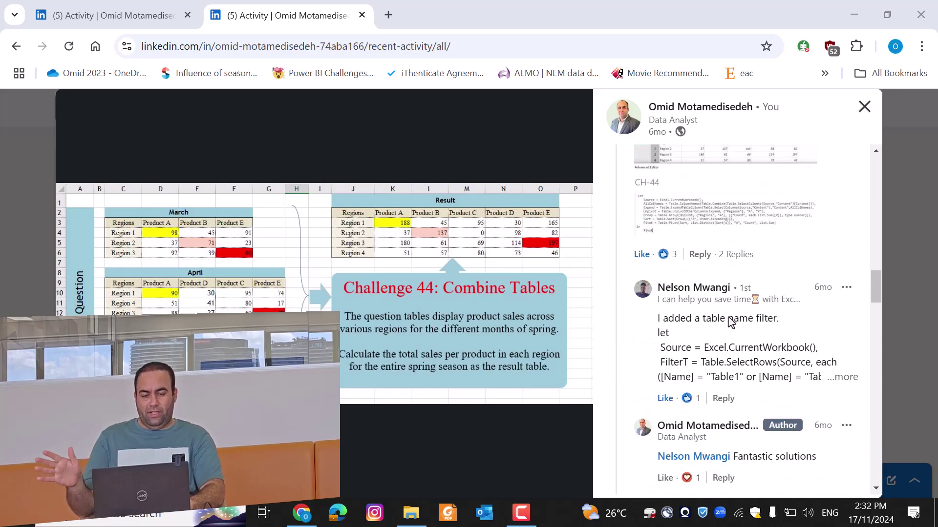
scroll(728, 323, "down", 10)
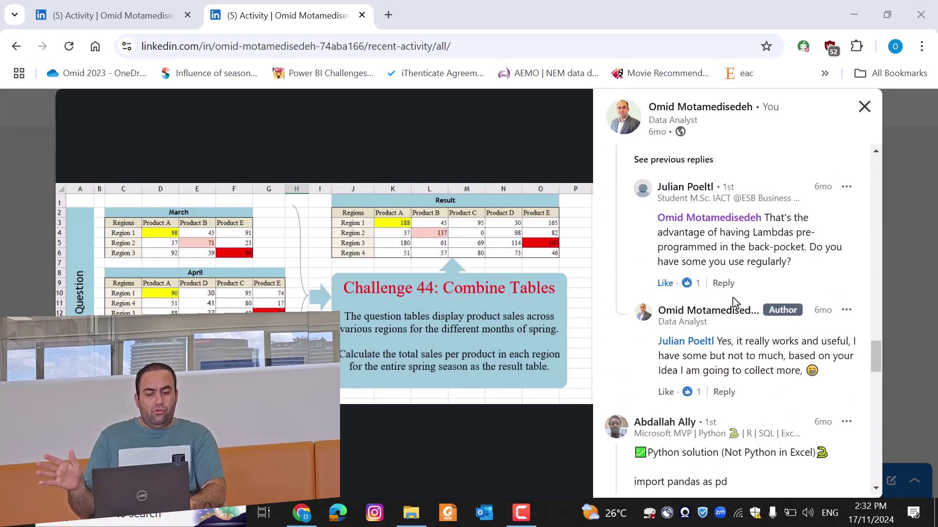
scroll(735, 303, "down", 10)
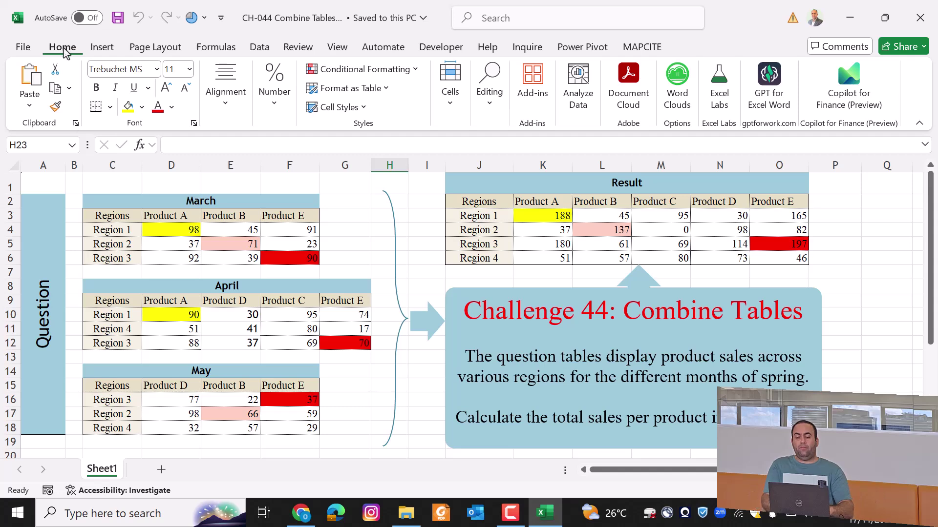
Turn the March sales range into an Excel table.
left_click(107, 222)
key("ctrl+shift+Right")
key("ctrl+shift+Down")
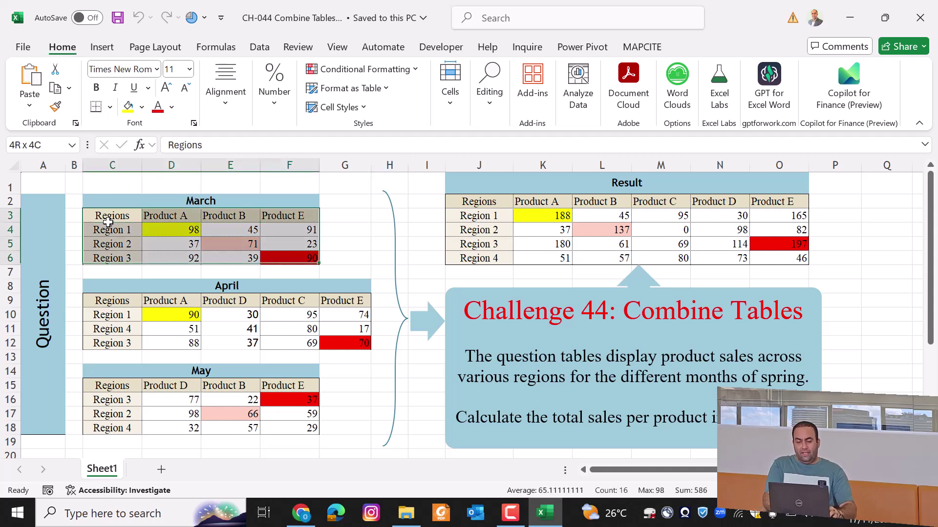
key("ctrl+t")
key("Return")
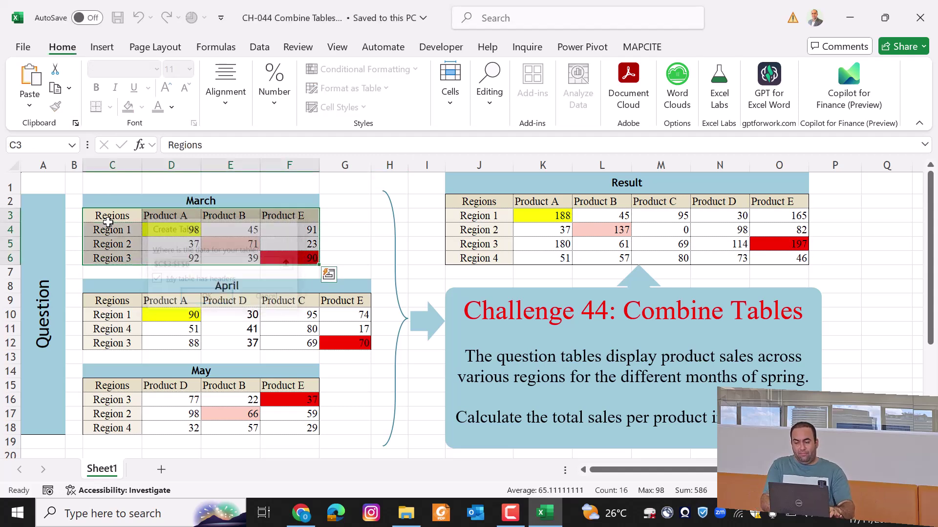
Turn the April sales range into an Excel table.
left_click(111, 308)
key("Up")
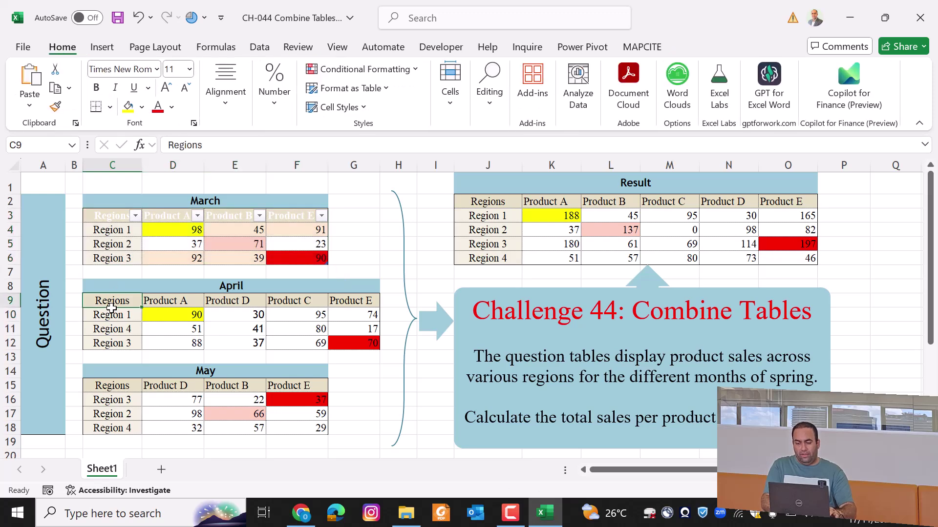
key("ctrl+shift+Right")
key("ctrl+shift+Down")
key("ctrl+t")
key("Return")
Turn the May sales range into an Excel table.
left_click(112, 391)
key("ctrl+shift+Right")
key("ctrl+shift+Down")
key("ctrl+t")
key("Return")
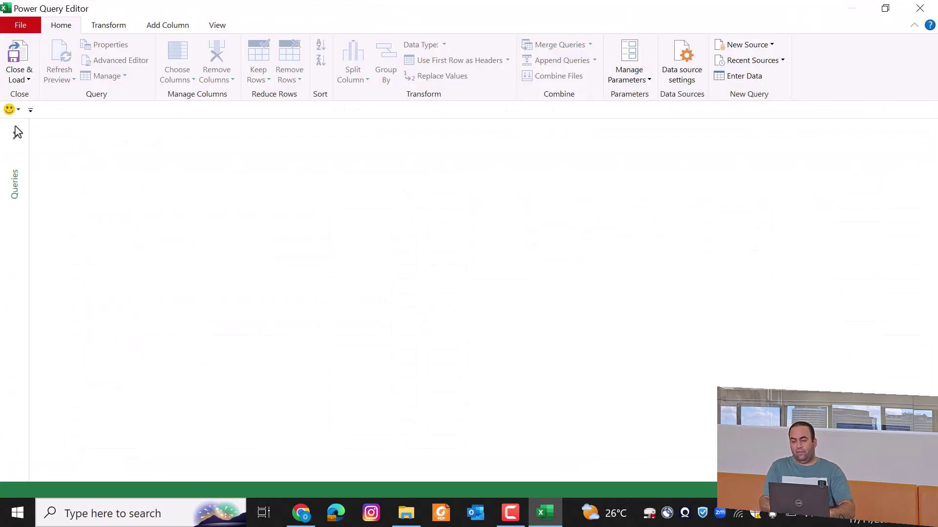
Add a new blank query from the Queries pane.
right_click(27, 196)
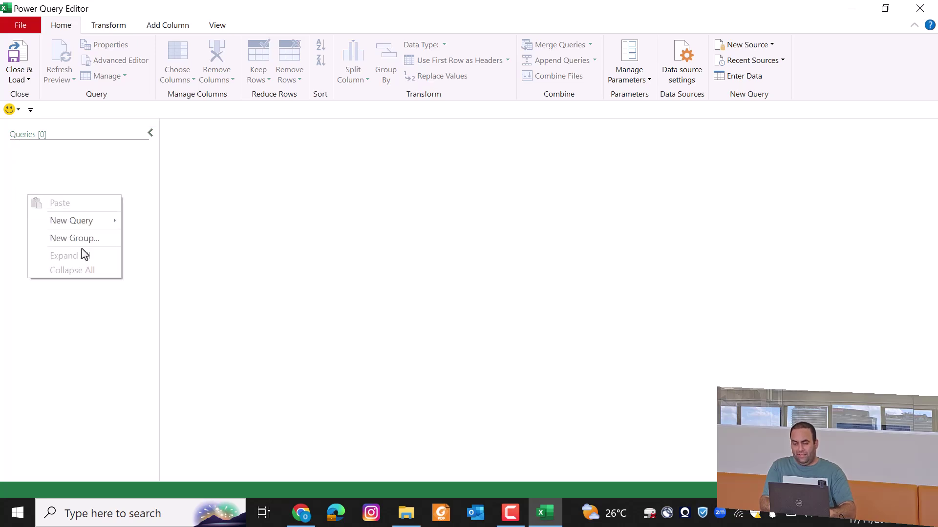
mouse_move(93, 220)
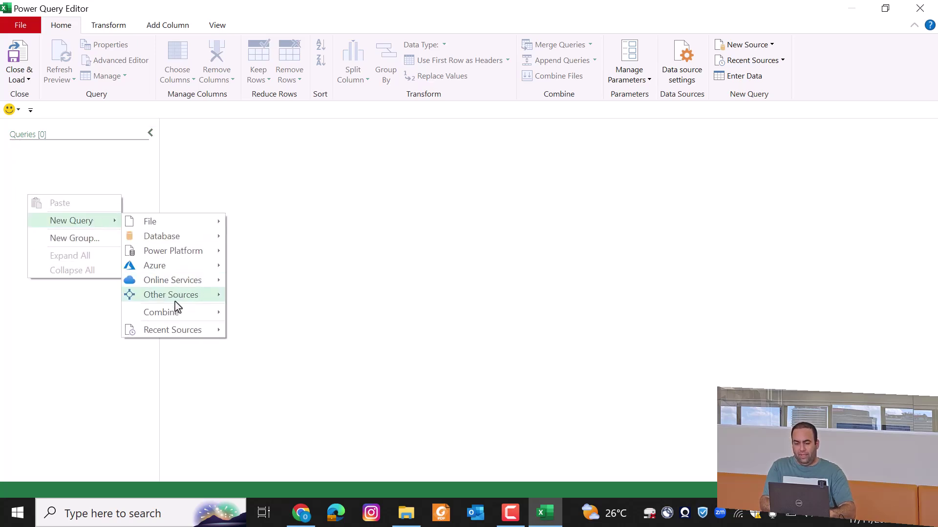
left_click(176, 326)
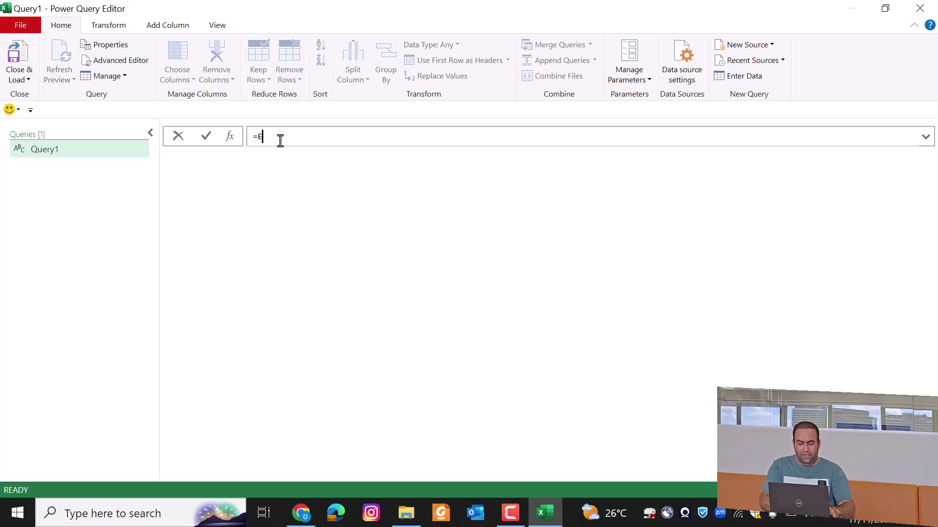
Set the query formula to =Excel.CurrentWorkbook() to list Table1 to Table3.
type("=Excel.Curren")
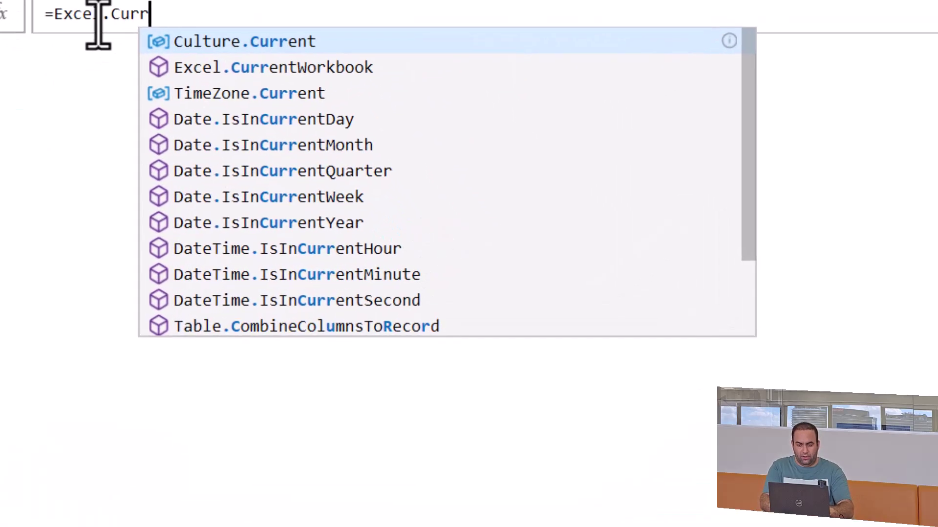
key("Down")
key("Tab")
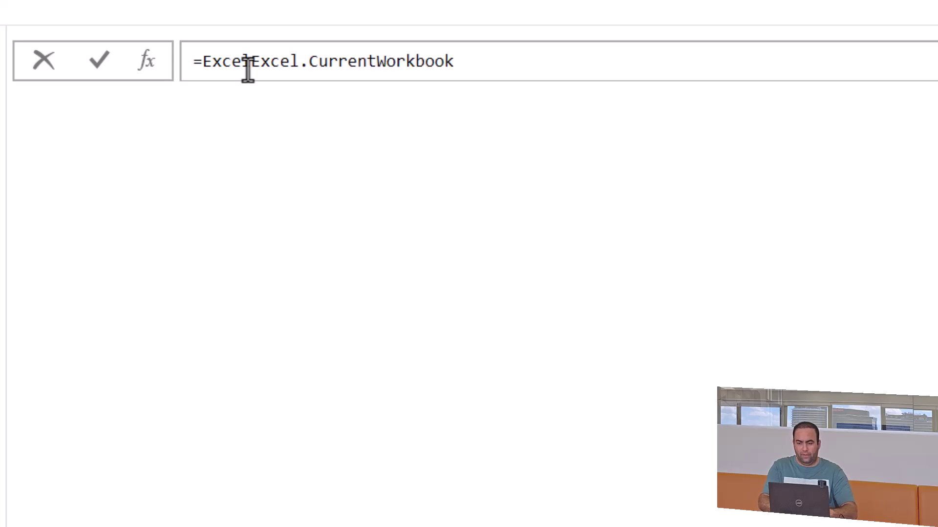
left_click(250, 61)
key("ctrl+shift+Left")
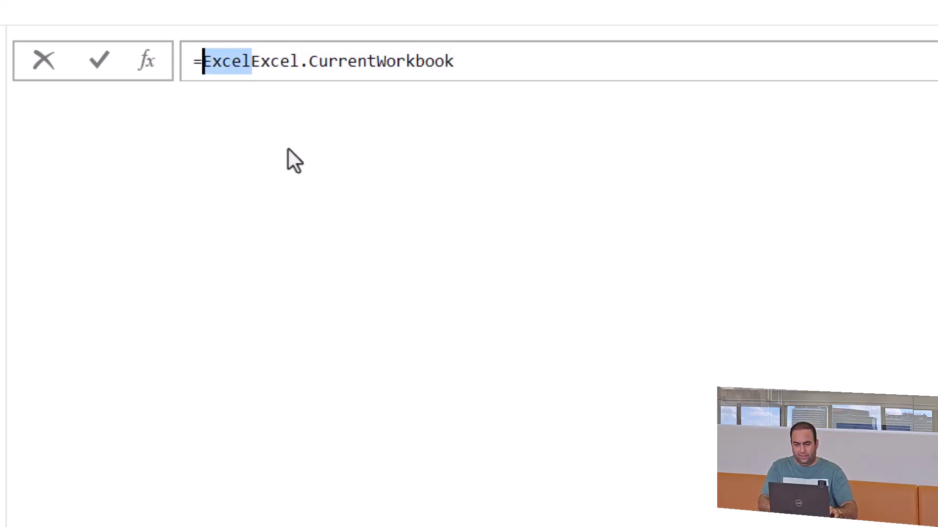
key("Delete")
key("ctrl+Right")
key("End")
type("()")
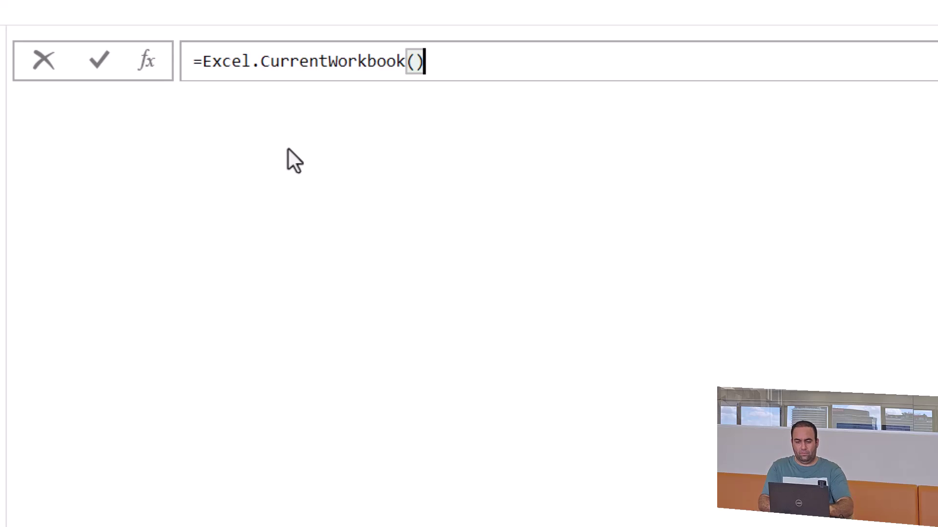
key("Return")
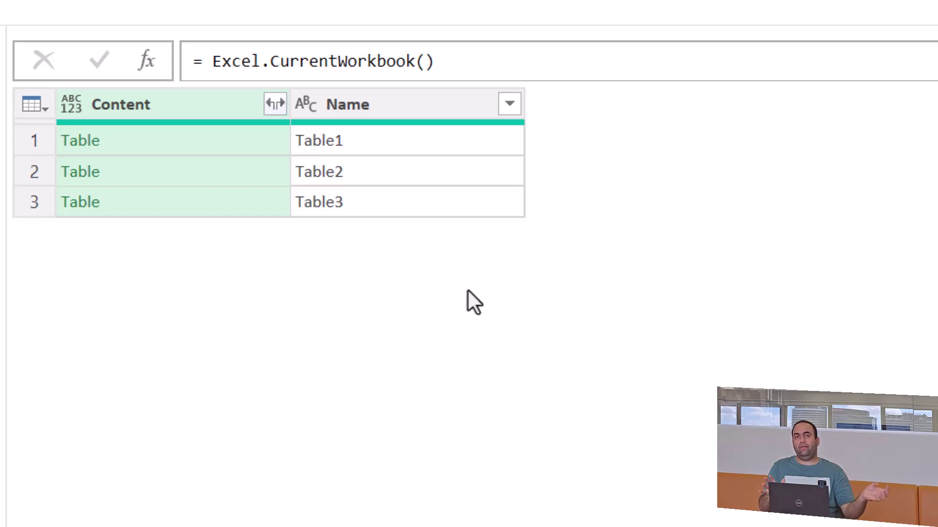
Keep only Content and expand it into Regions and Product columns without name prefixes.
right_click(162, 101)
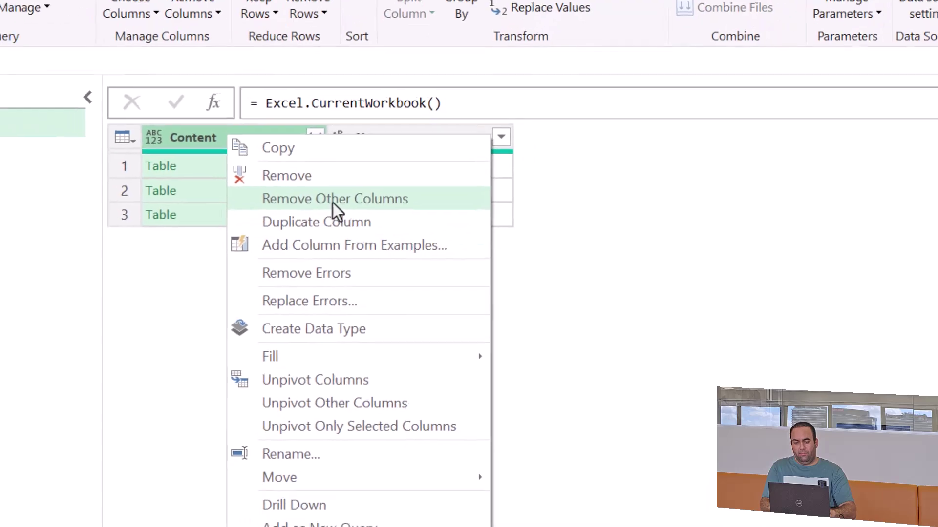
left_click(300, 182)
left_click(334, 153)
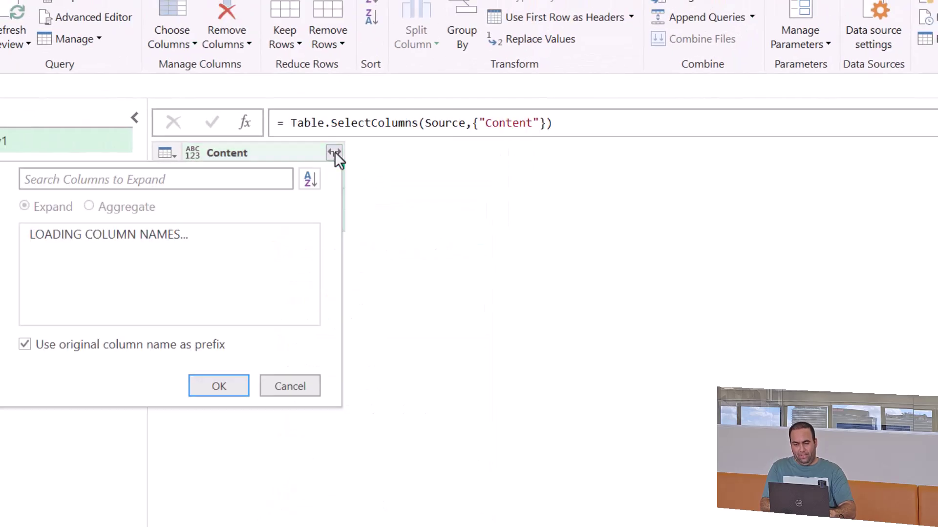
left_click(117, 388)
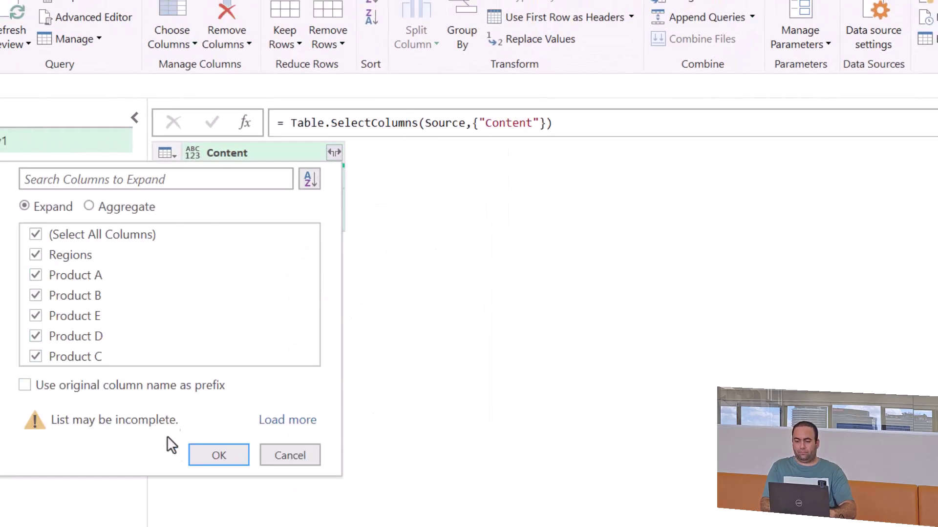
left_click(213, 455)
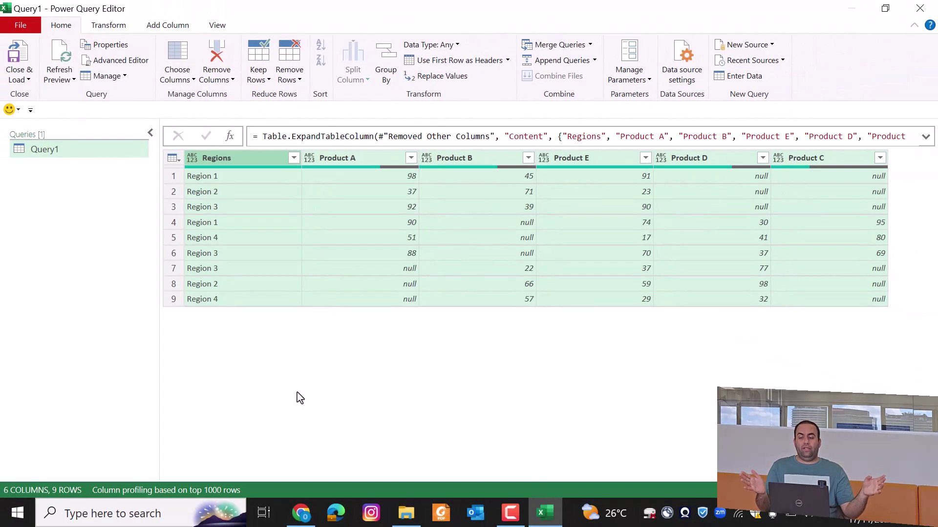
Check the values in rows 1, 4, 2 and 8, revisit the challenge post, then select Regions.
left_click(171, 178)
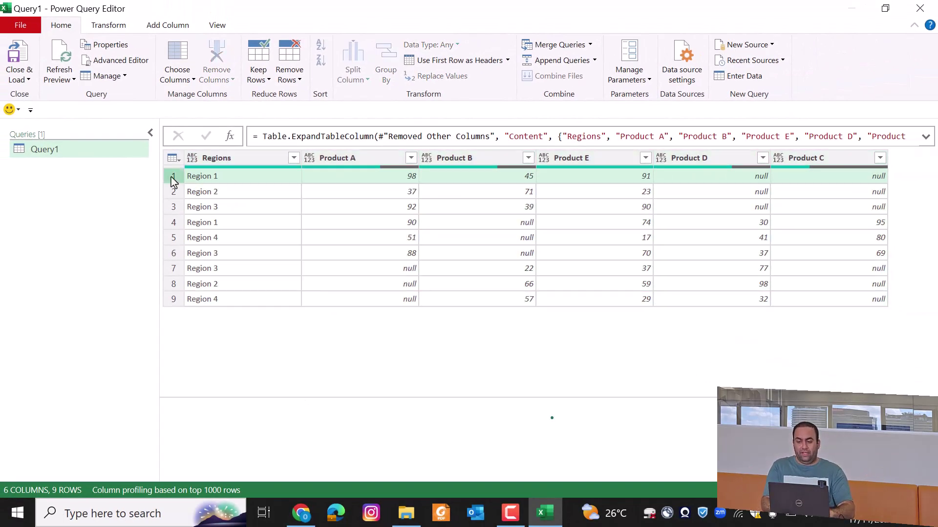
left_click(171, 224)
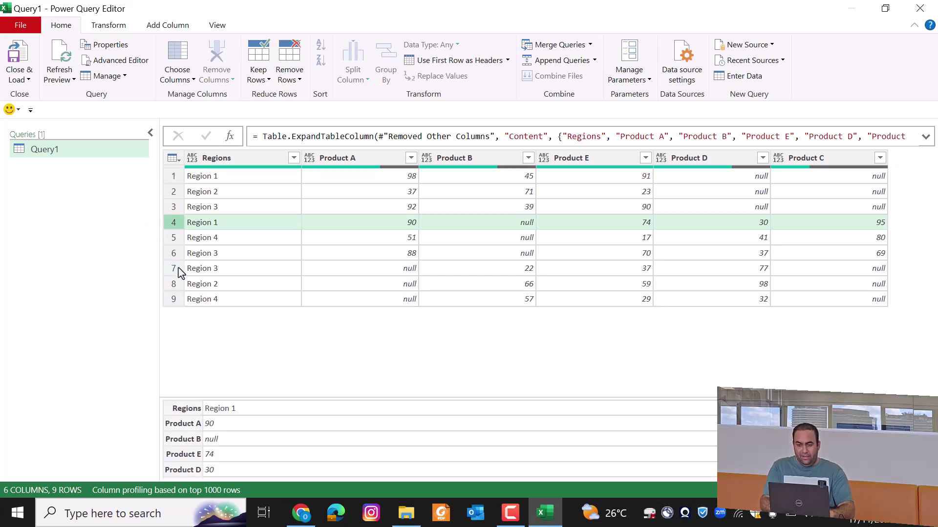
left_click(171, 195)
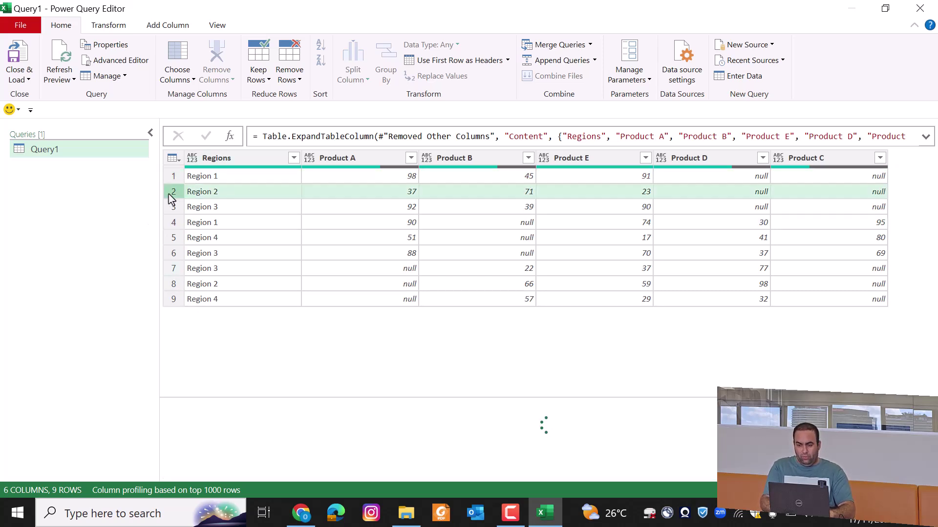
left_click(172, 285)
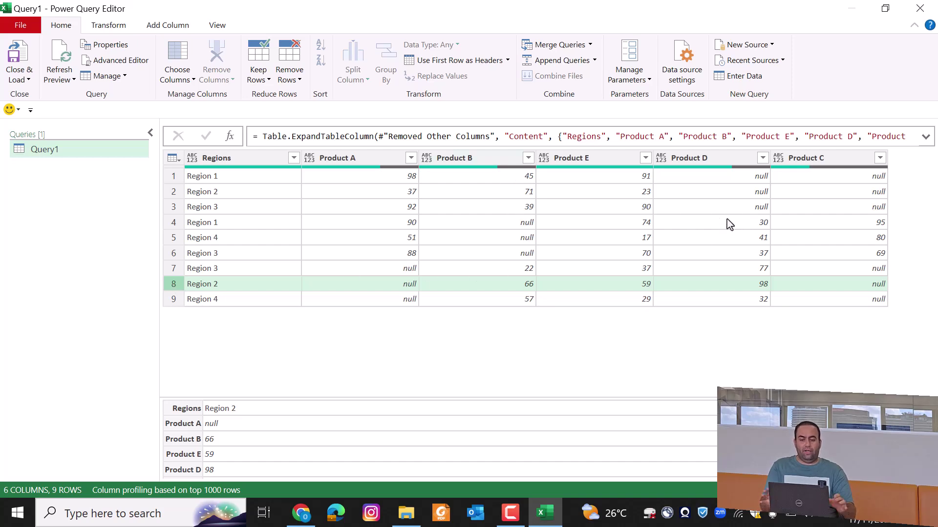
key("alt+Tab")
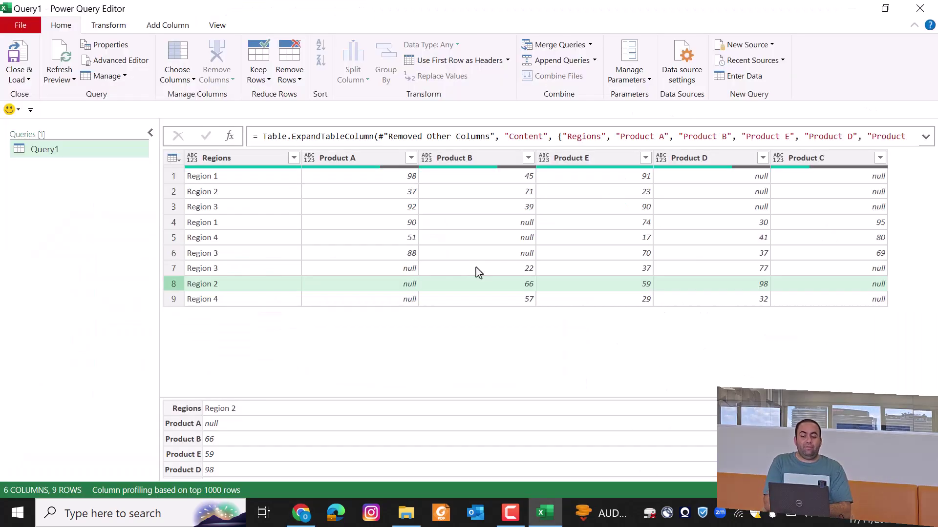
left_click(246, 161)
right_click(246, 161)
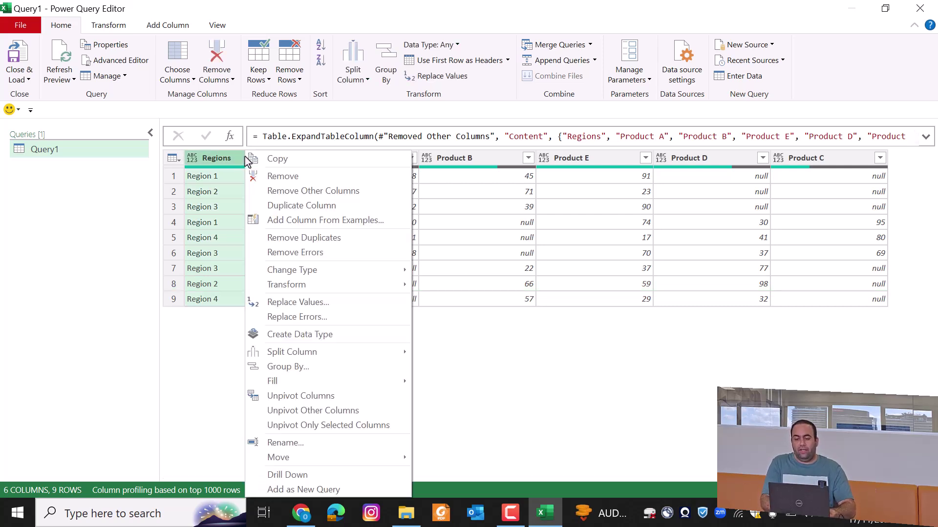
left_click(316, 376)
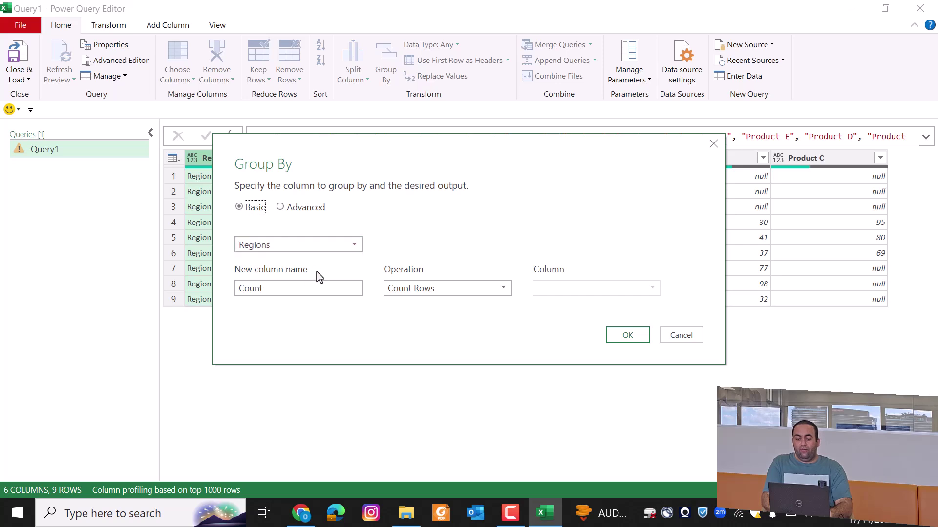
left_click(296, 207)
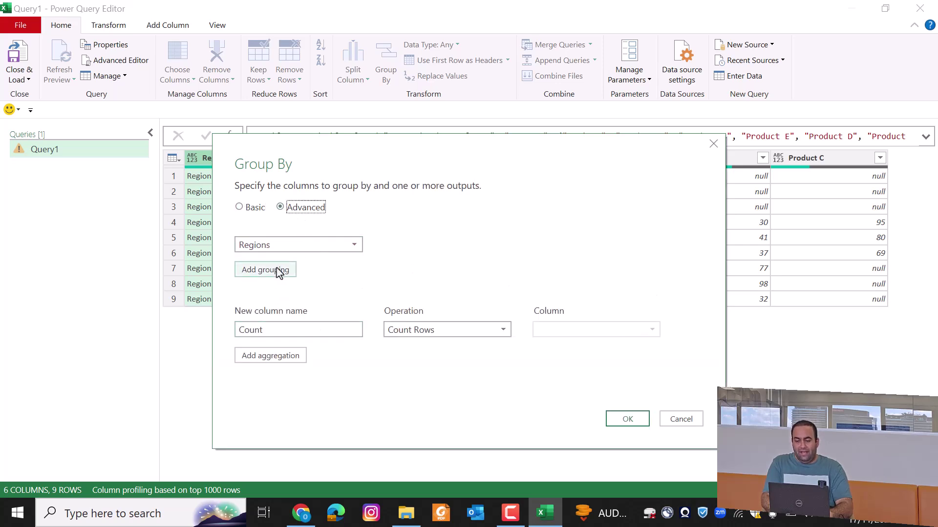
left_click(276, 358)
left_click(280, 380)
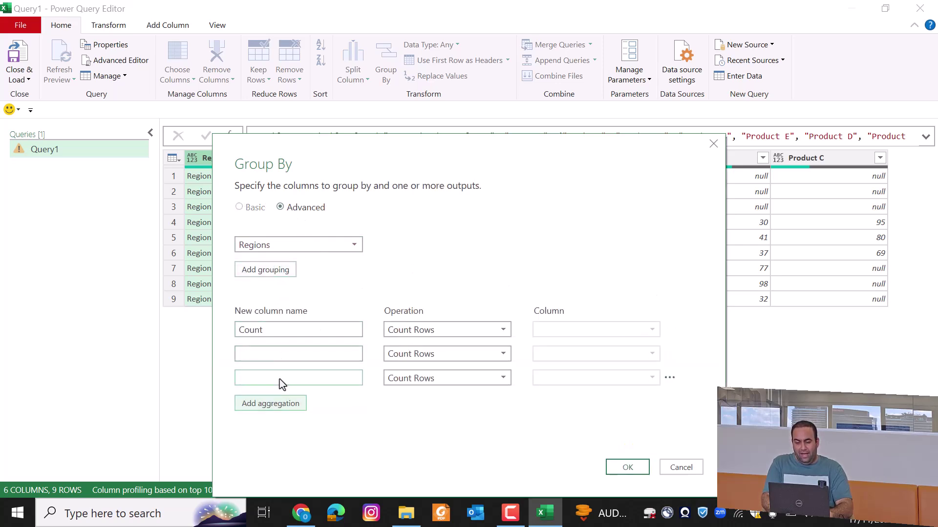
left_click(447, 335)
left_click(427, 349)
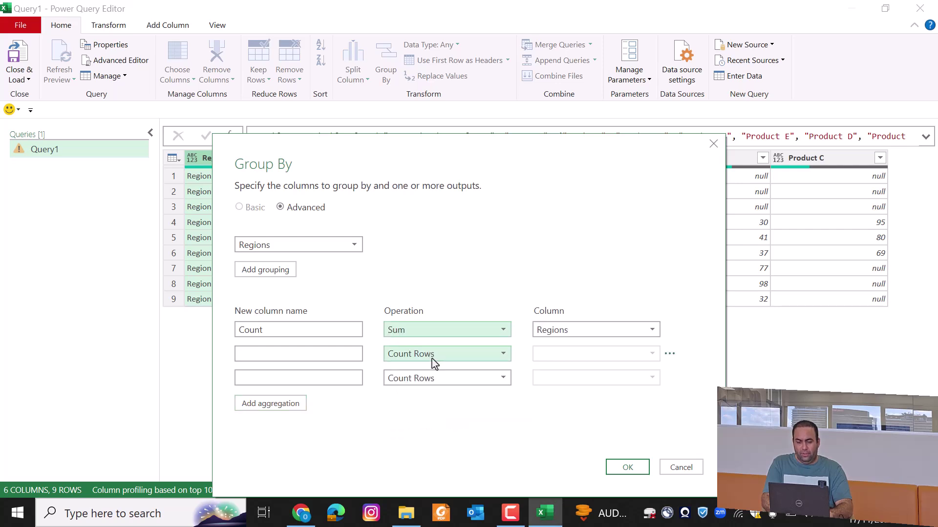
left_click(432, 362)
left_click(425, 368)
left_click(421, 380)
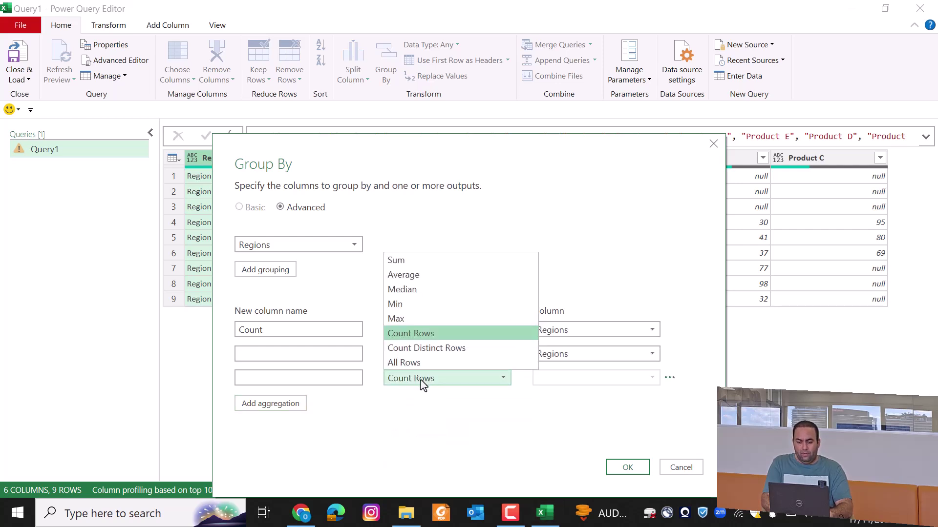
left_click(420, 261)
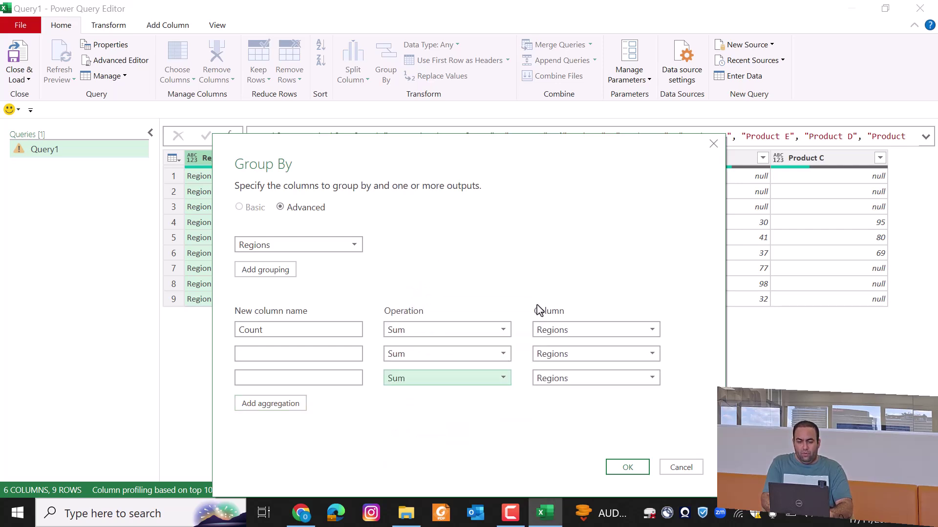
left_click(557, 330)
left_click(568, 360)
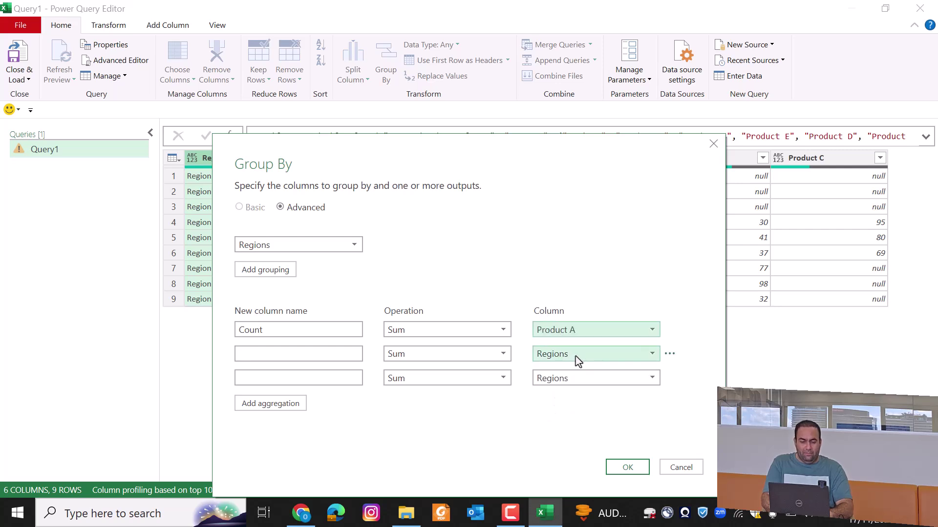
left_click(575, 359)
left_click(571, 398)
left_click(576, 379)
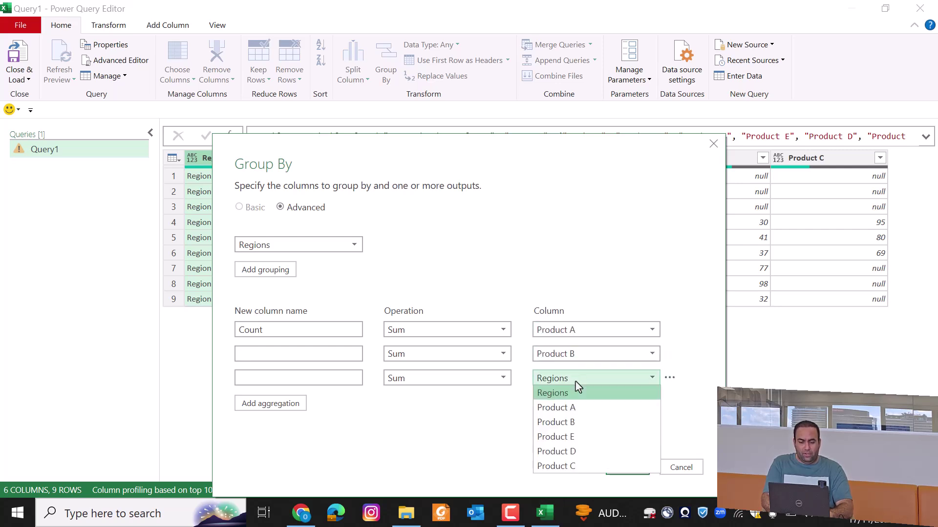
left_click(573, 437)
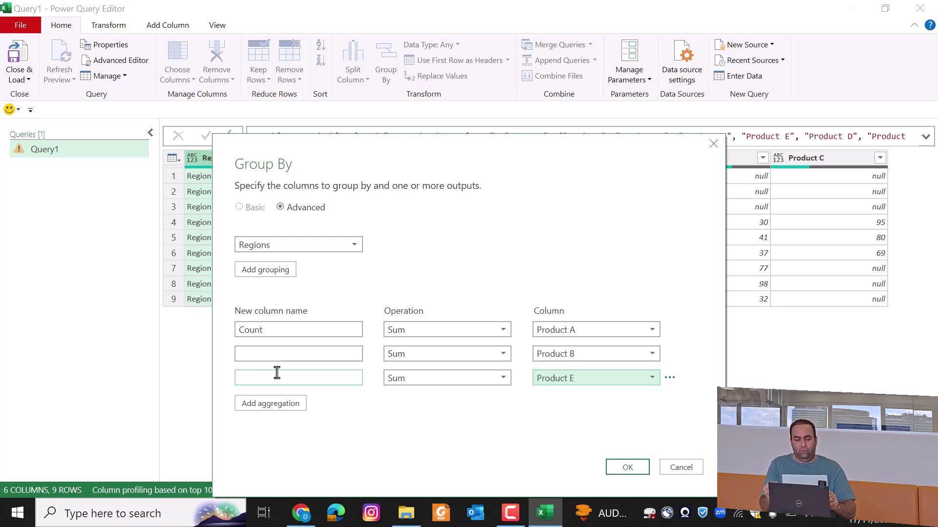
left_click(681, 466)
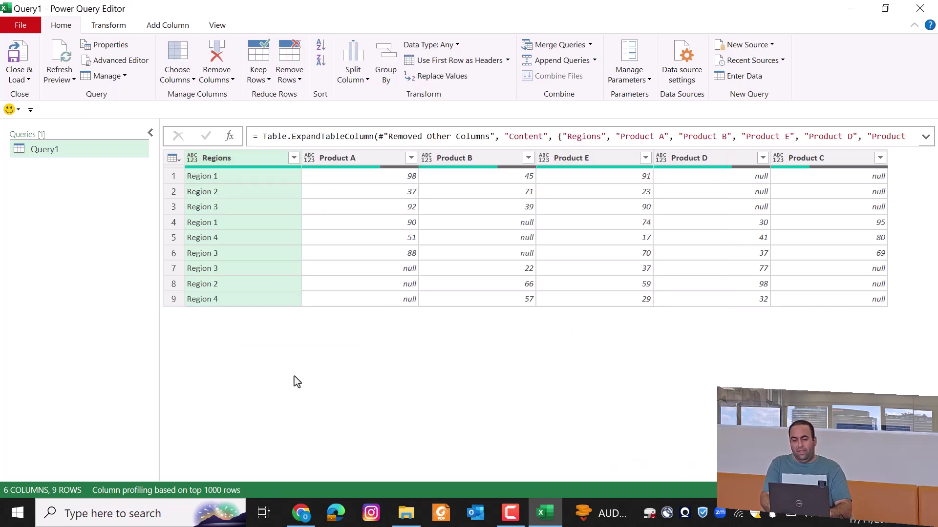
Unpivot the columns other than Regions into Attribute and Value, then select Attribute.
right_click(246, 160)
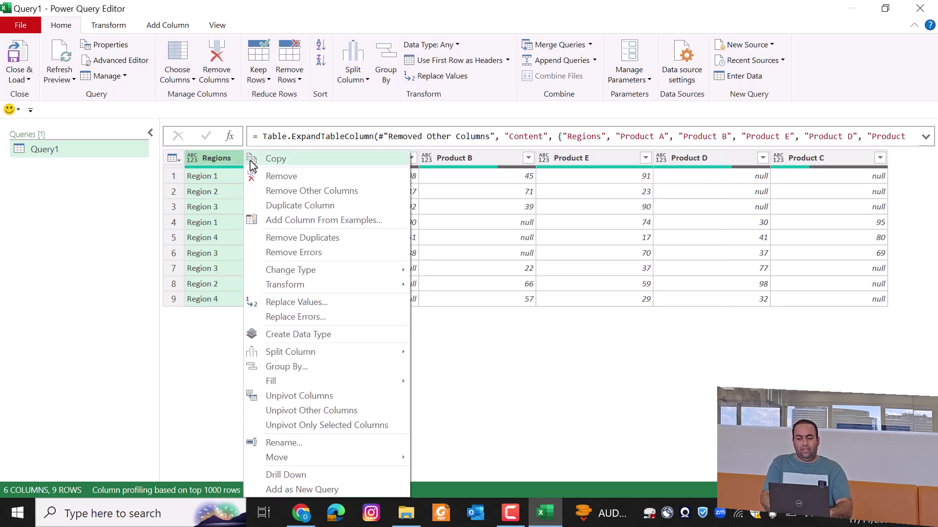
left_click(324, 412)
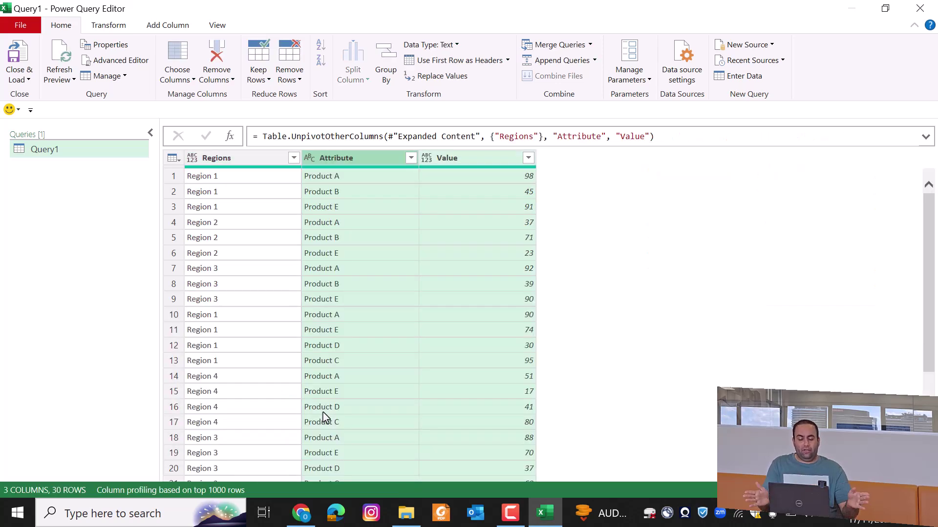
left_click(334, 157)
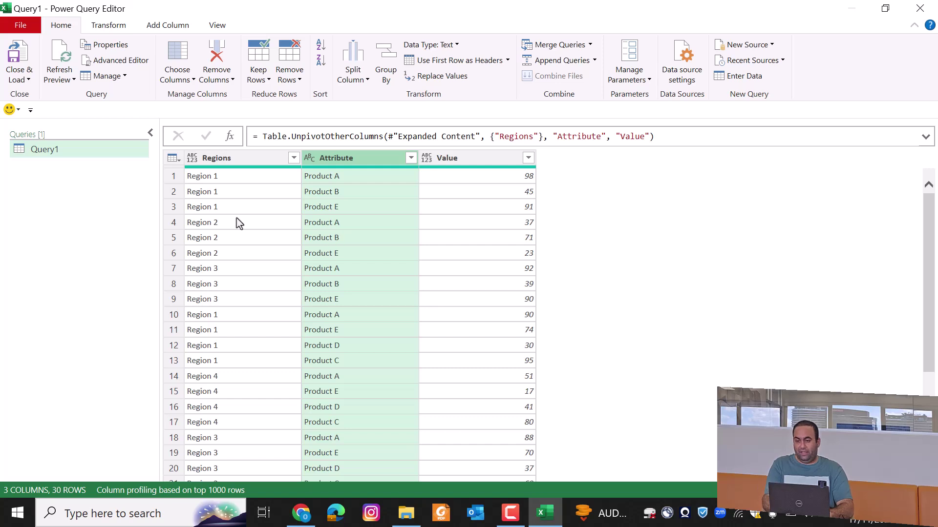
Pivot Attribute into columns using Value with Sum aggregation, giving one row per region.
left_click(112, 27)
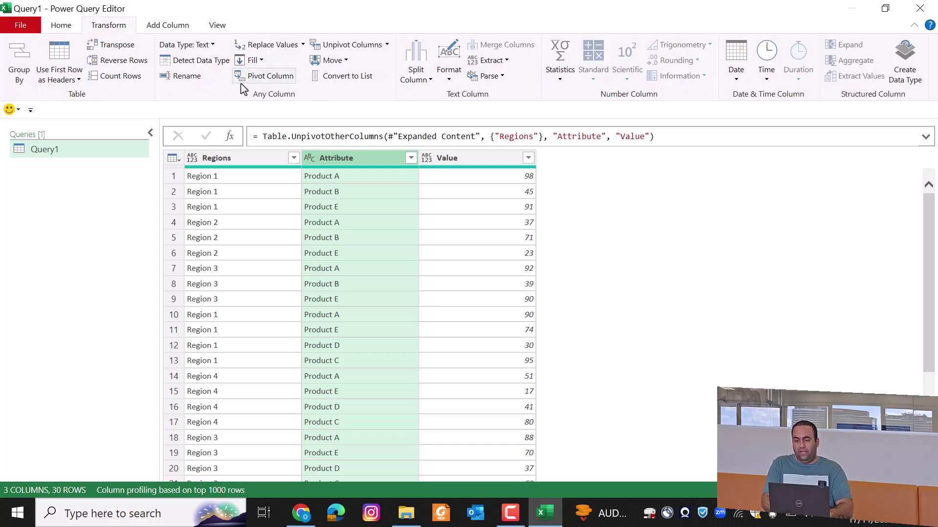
left_click(264, 77)
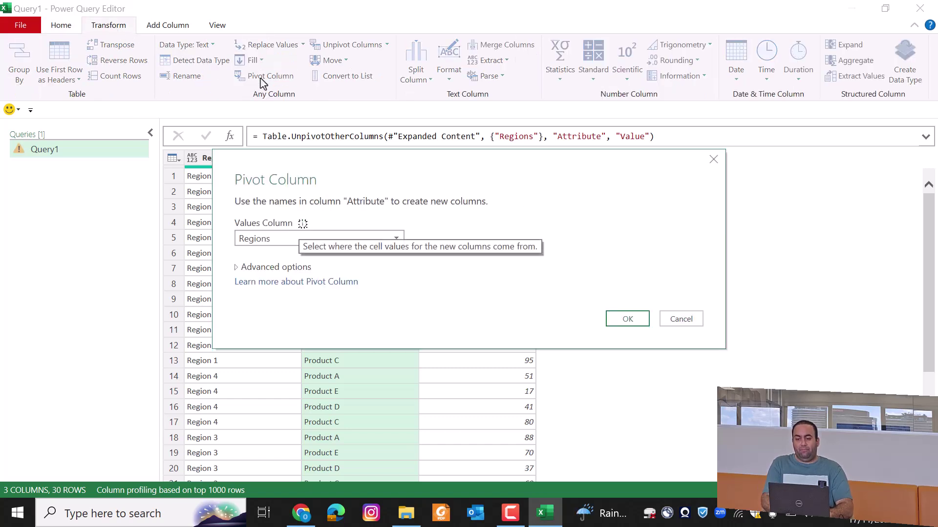
left_click(266, 239)
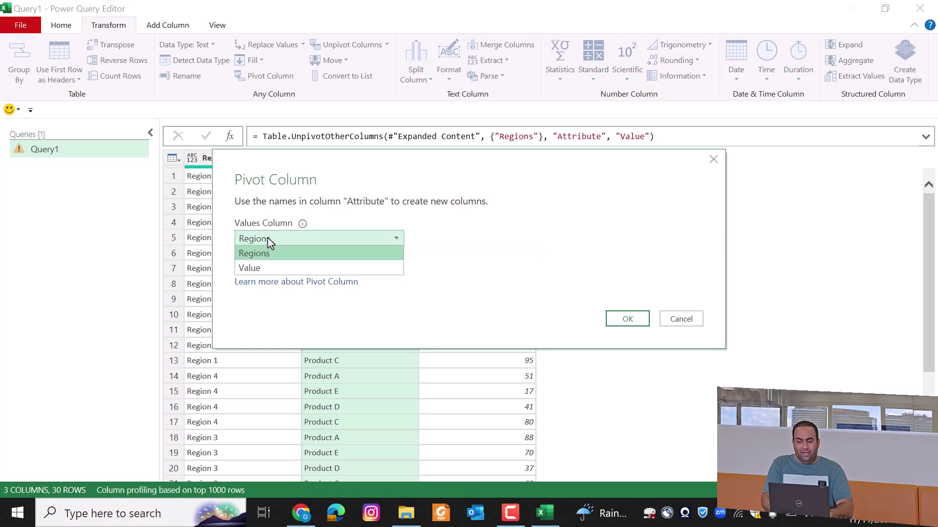
left_click(266, 270)
left_click_drag(418, 171, 312, 236)
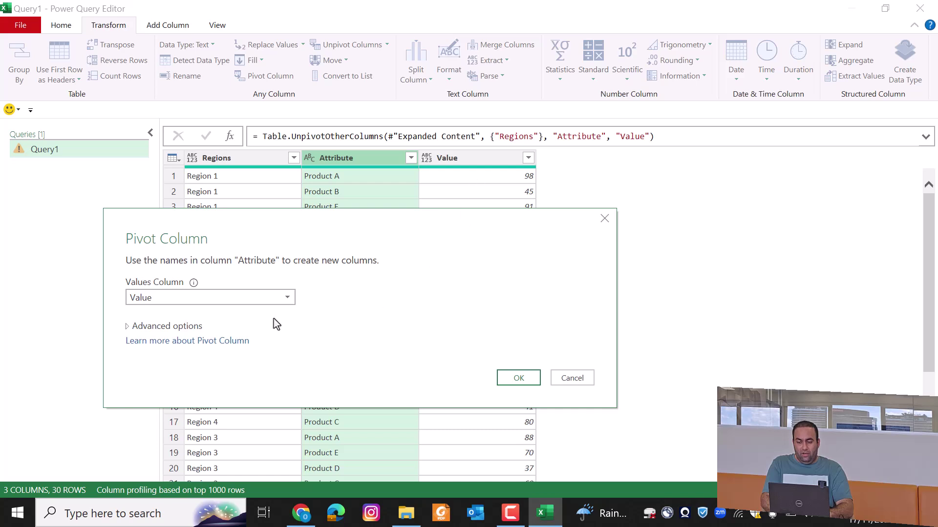
left_click(183, 327)
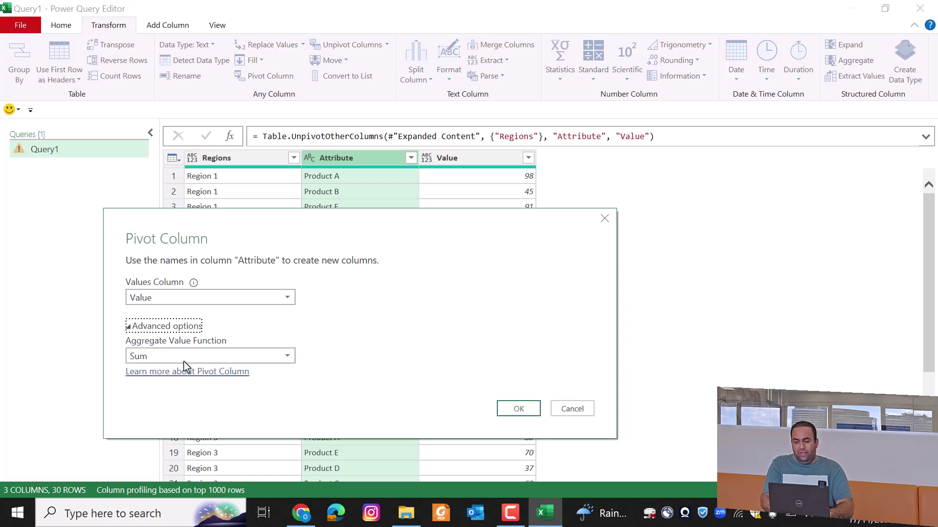
left_click(521, 410)
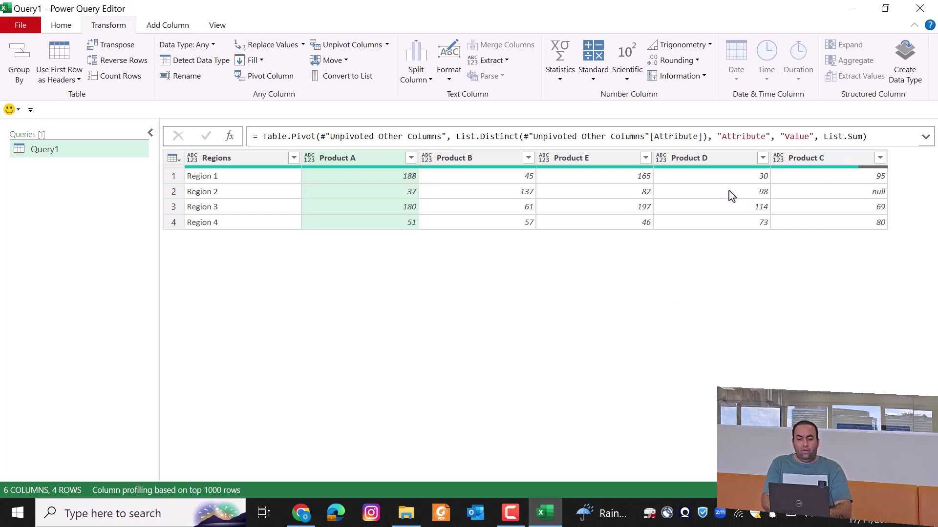
Wrap the pivot step's List.Distinct product list in List.Sort to order Product A–E.
left_click(455, 136)
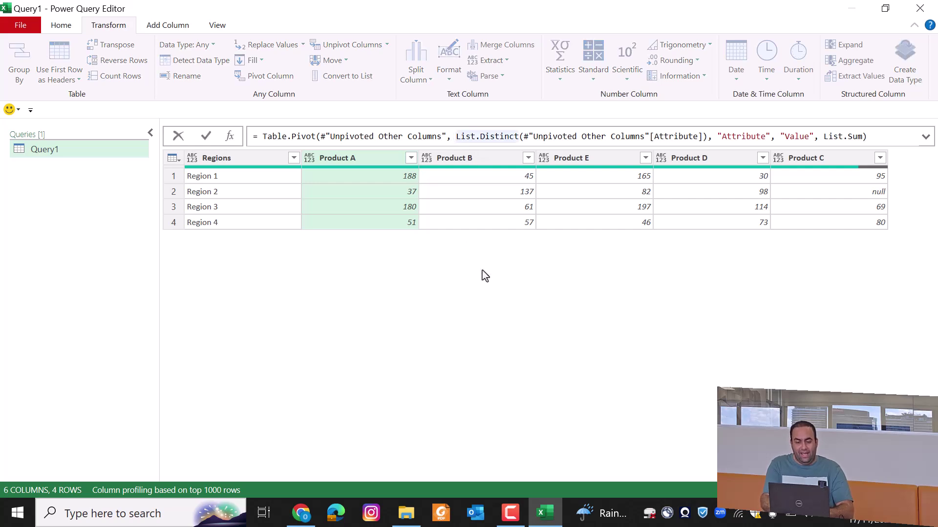
type("List.")
type("Sort(")
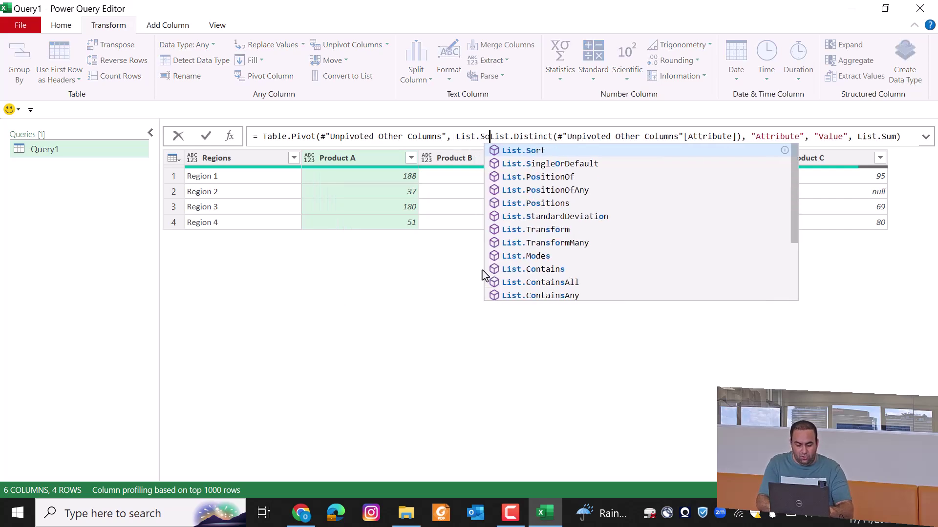
key("Right")
key("Right")
key("Right")
key("Right")
key("Right")
key("Right")
key("Right")
key("Right")
key("Right")
key("Right")
key("Right")
key("Right")
key("Right")
key("Right")
key("Right")
key("Right")
key("Right")
key("Right")
key("Right")
key("Right")
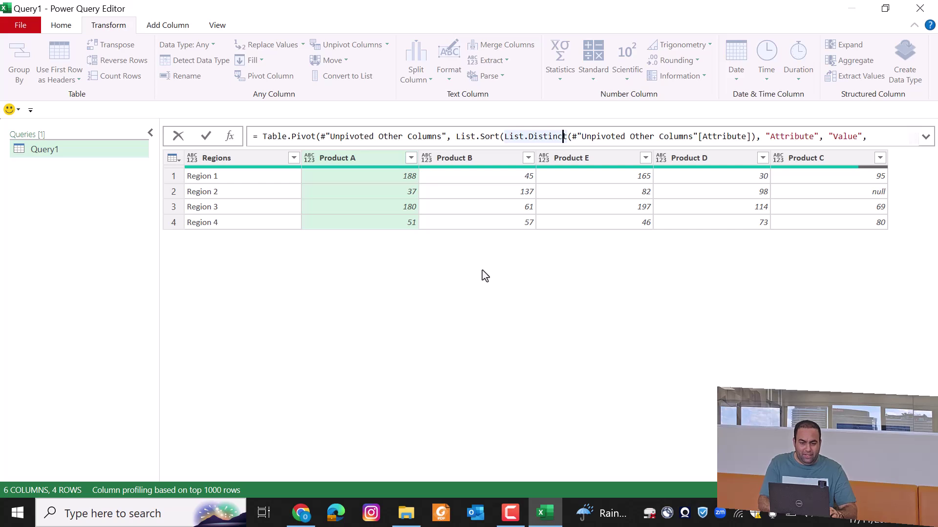
key("Right")
key("Right")
key("Right")
key("Right")
key("Right")
key("Right")
key("Right")
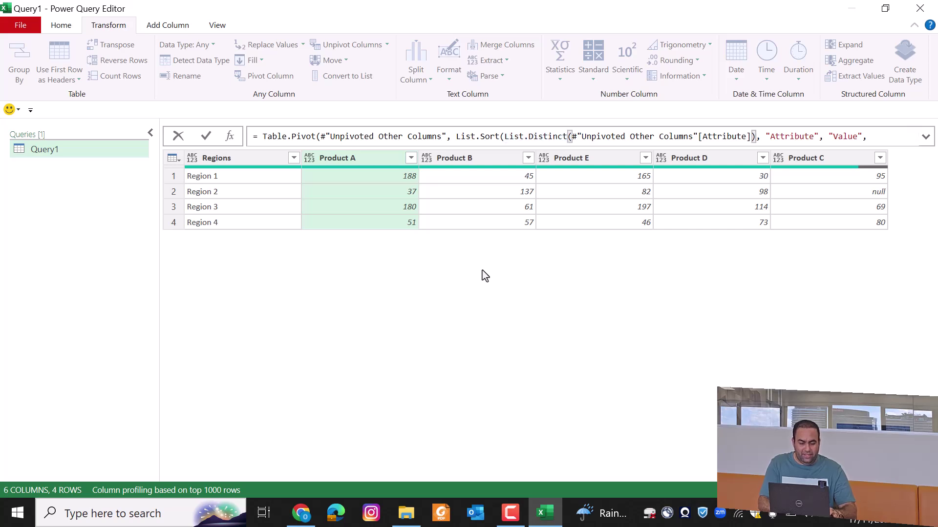
type(")")
key("Return")
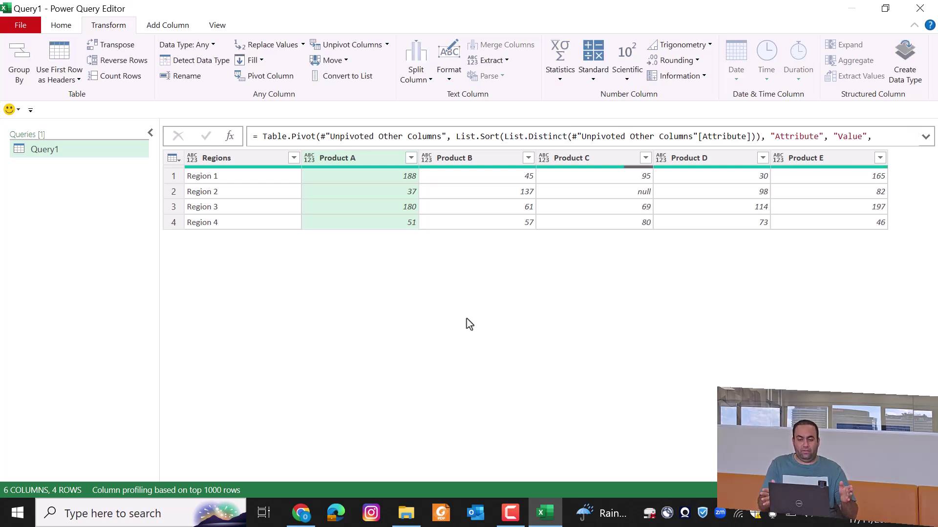